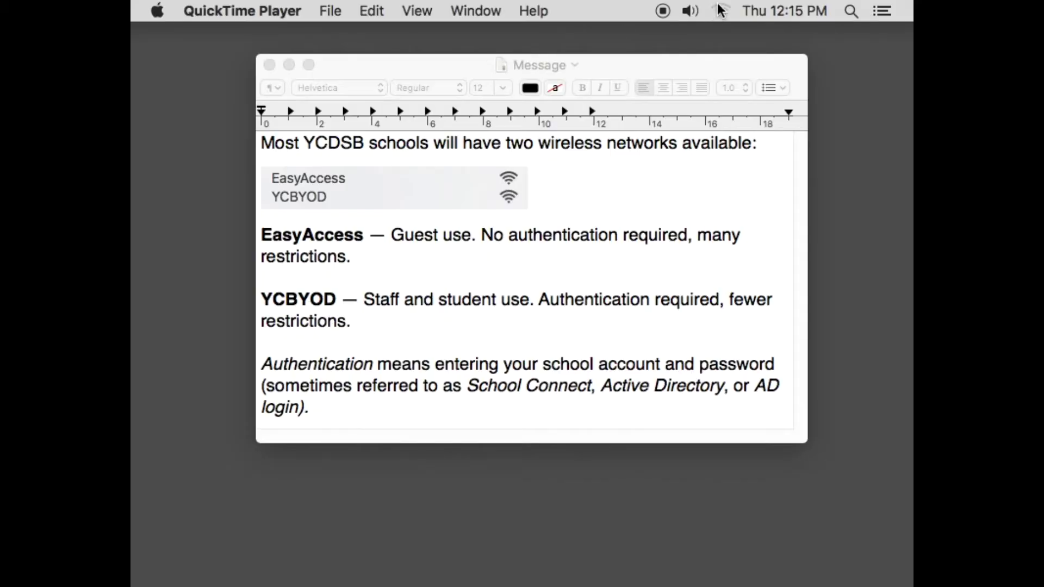
- List the nearby networks 210-TECH, EasyAccess and YCBYOD in the Wi-Fi menu, then dismiss it
left_click(721, 10)
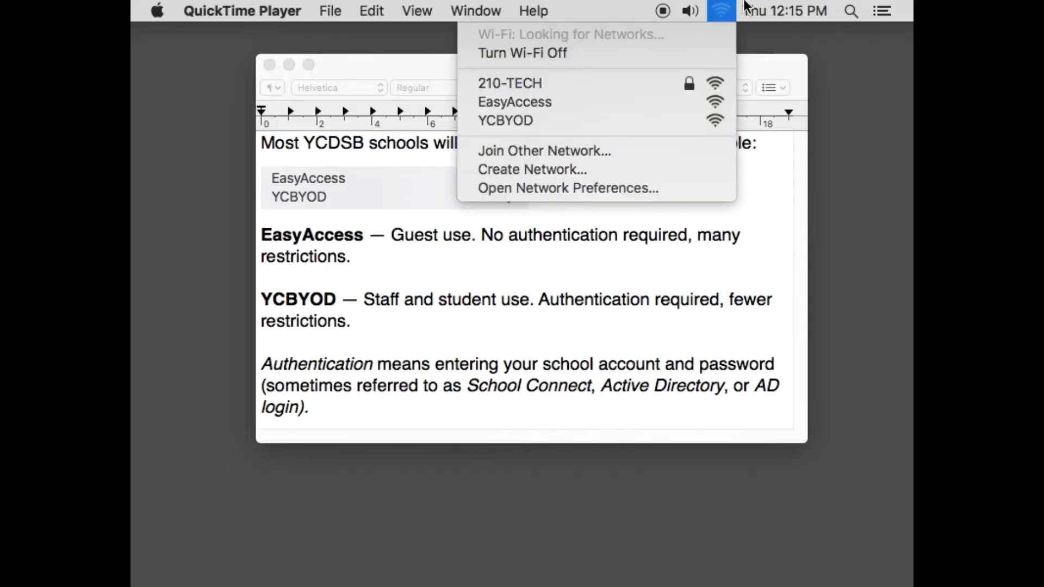
left_click(657, 119)
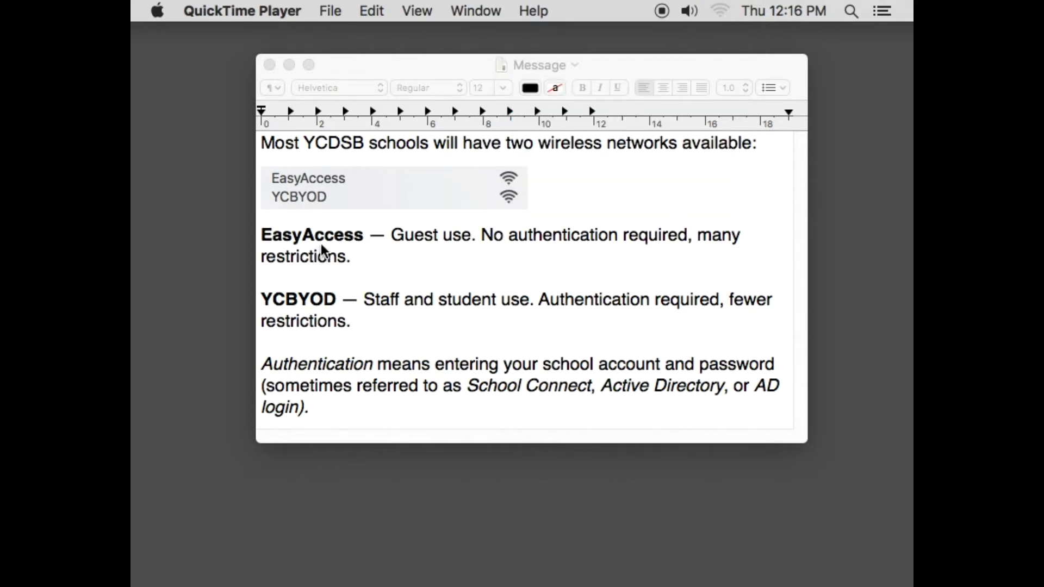
- Join the EasyAccess guest network and bring its Guest Internet Access page into full view
left_click(719, 10)
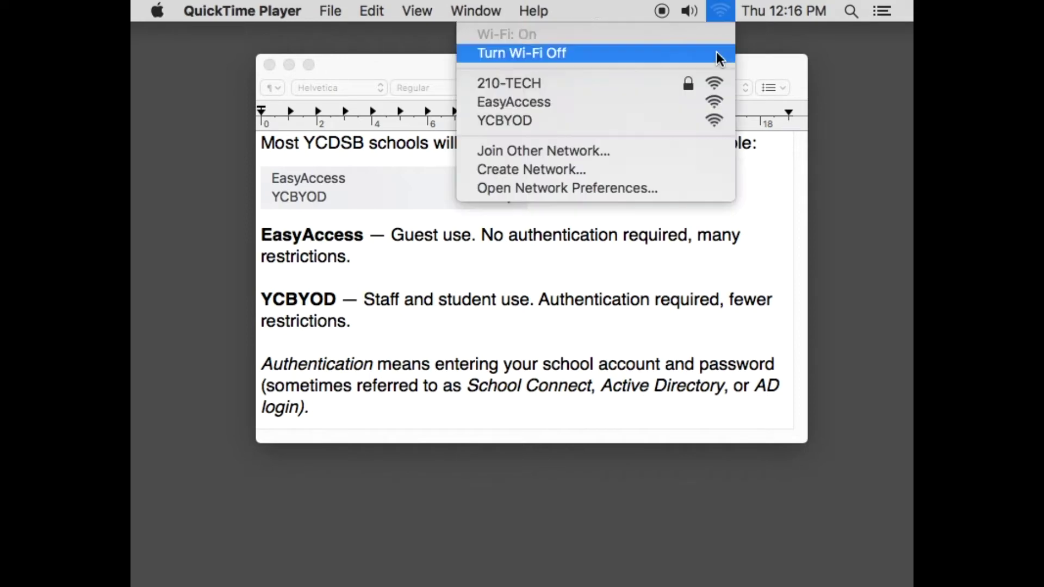
left_click(656, 103)
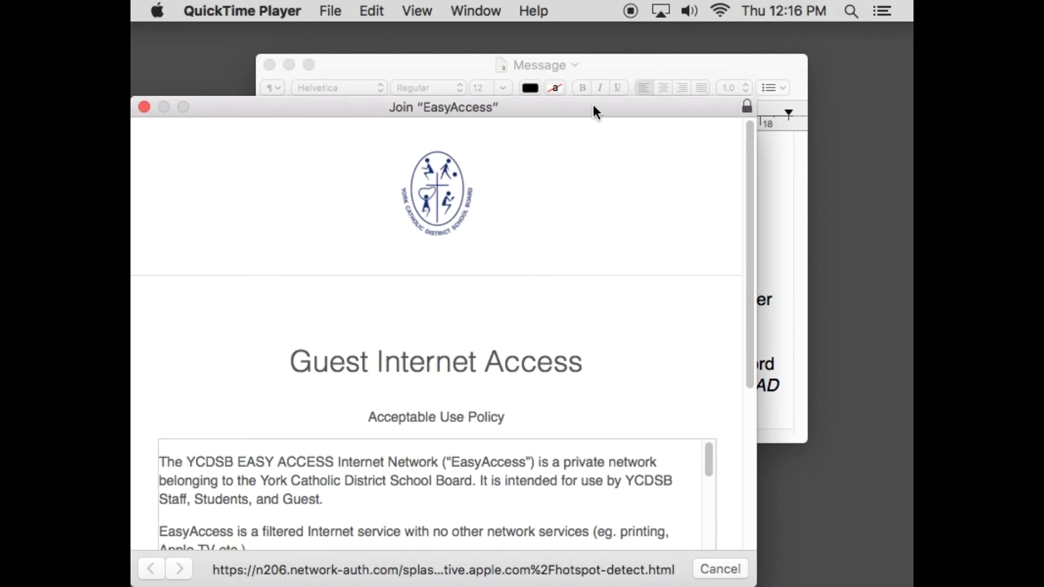
left_click_drag(593, 112, 685, 58)
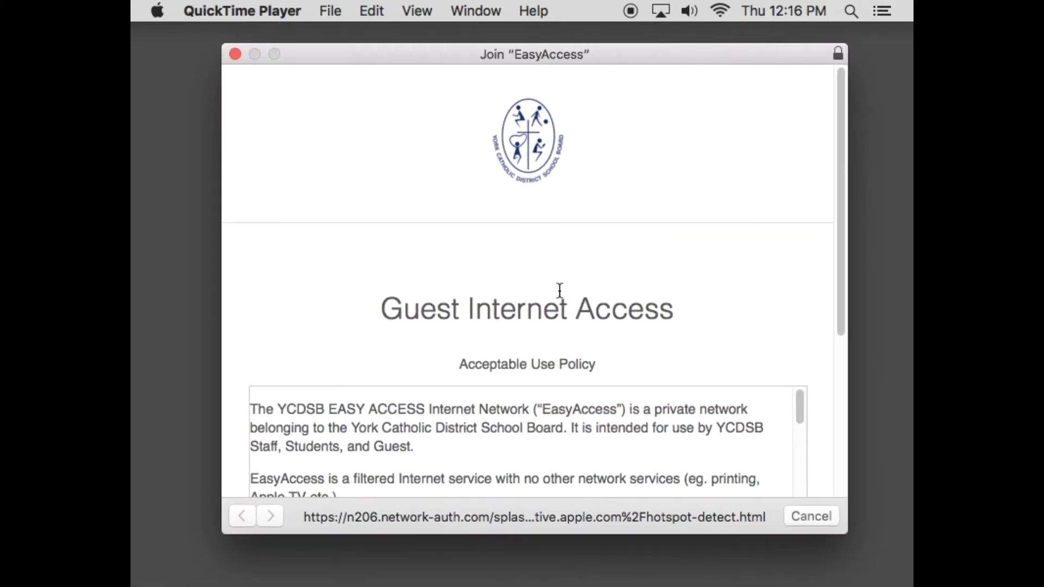
- Scroll through the guest acceptable use policy, agree to it, and close the portal once connected
scroll(560, 294, "down", 2)
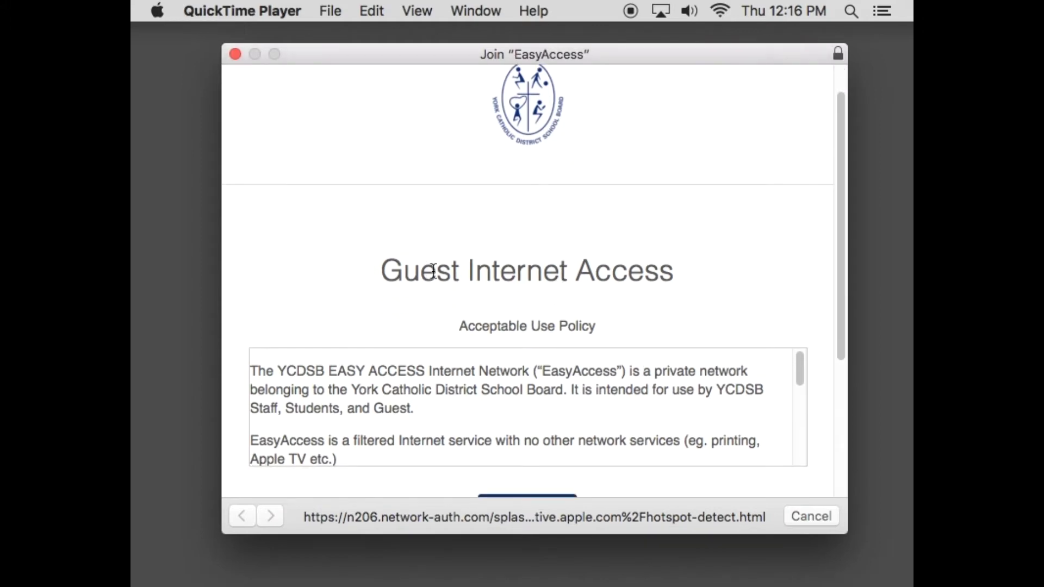
scroll(429, 270, "down", 10)
scroll(496, 256, "up", 10)
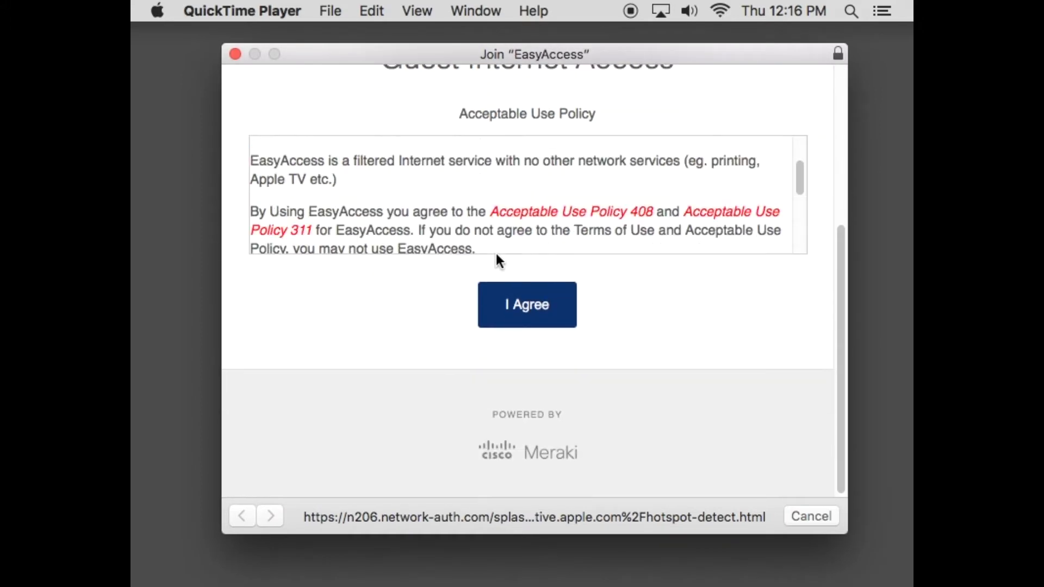
scroll(495, 283, "down", 5)
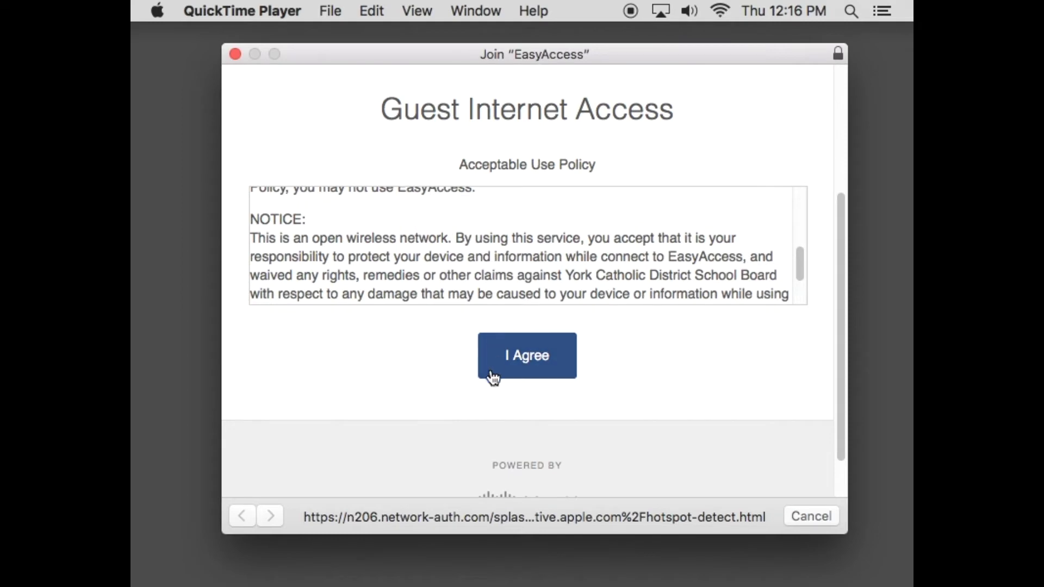
left_click(545, 361)
left_click(541, 363)
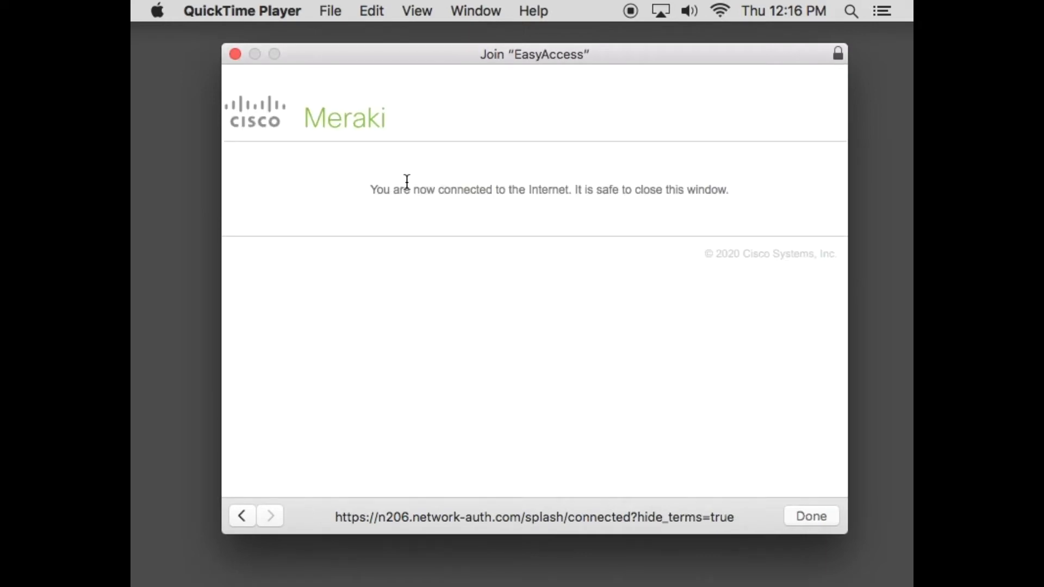
left_click(807, 514)
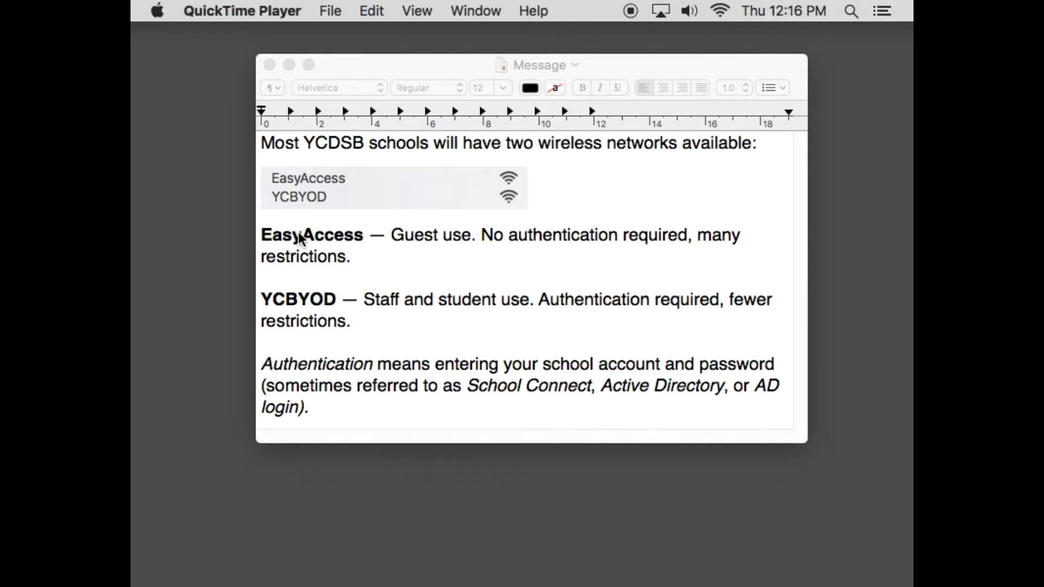
- Select YCBYOD from the Wi-Fi menu to bring up its User Identification Portal login
left_click(720, 11)
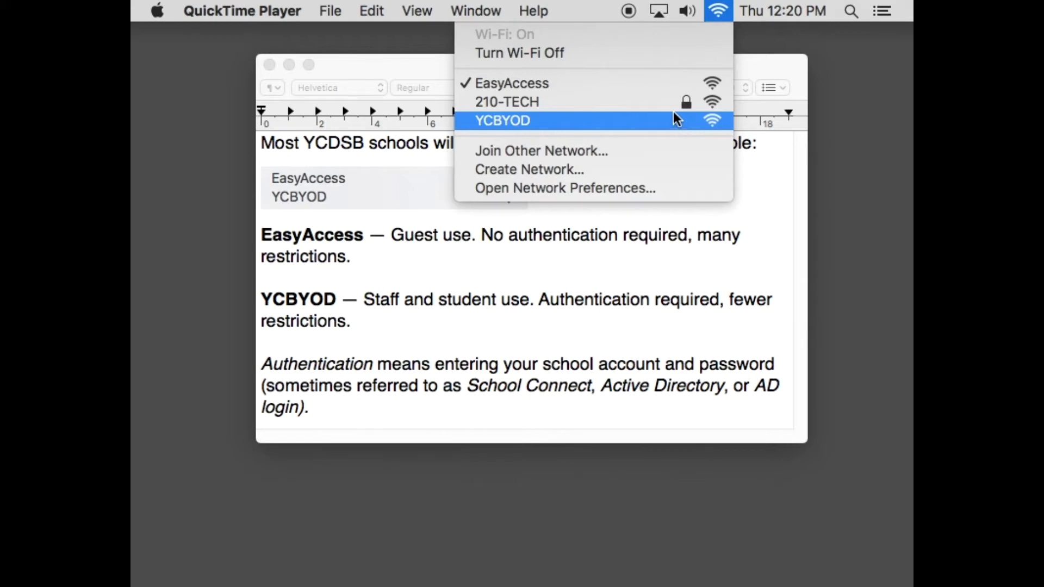
left_click(559, 120)
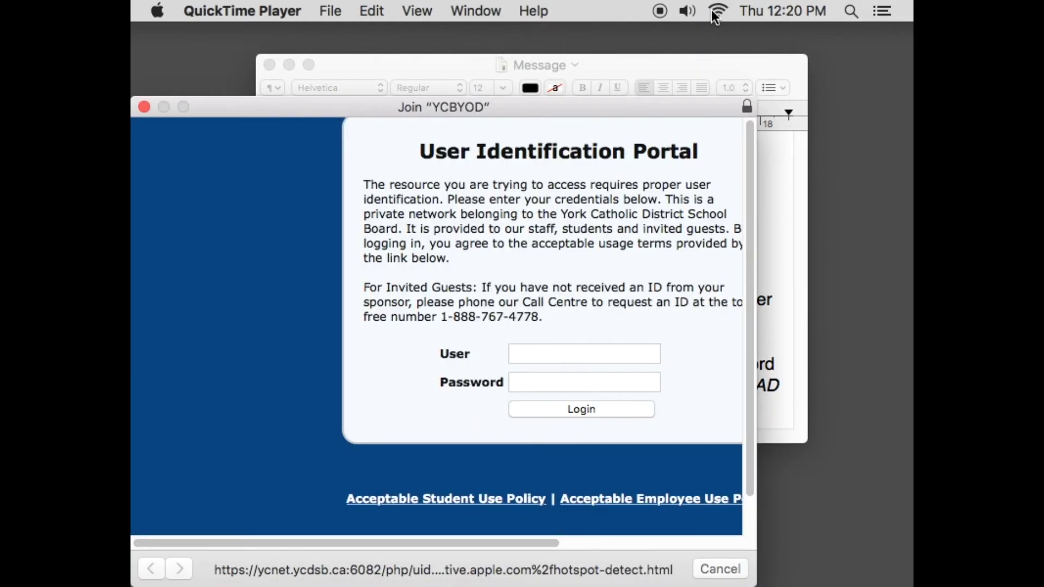
- Move the YCBYOD login window into full view and scroll across its contents
left_click_drag(618, 108, 733, 56)
scroll(600, 142, "right", 5)
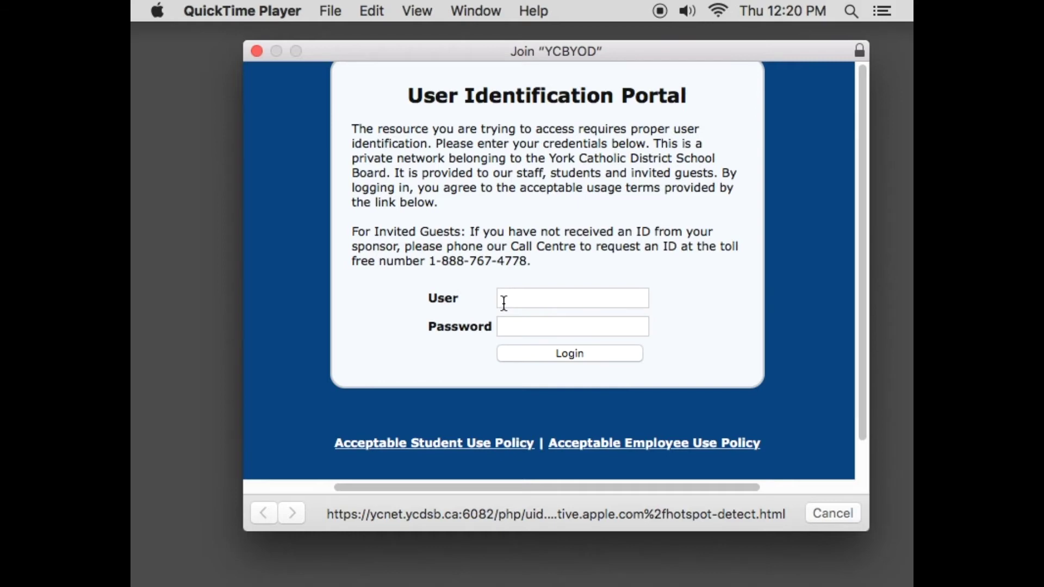
scroll(520, 252, "right", 1)
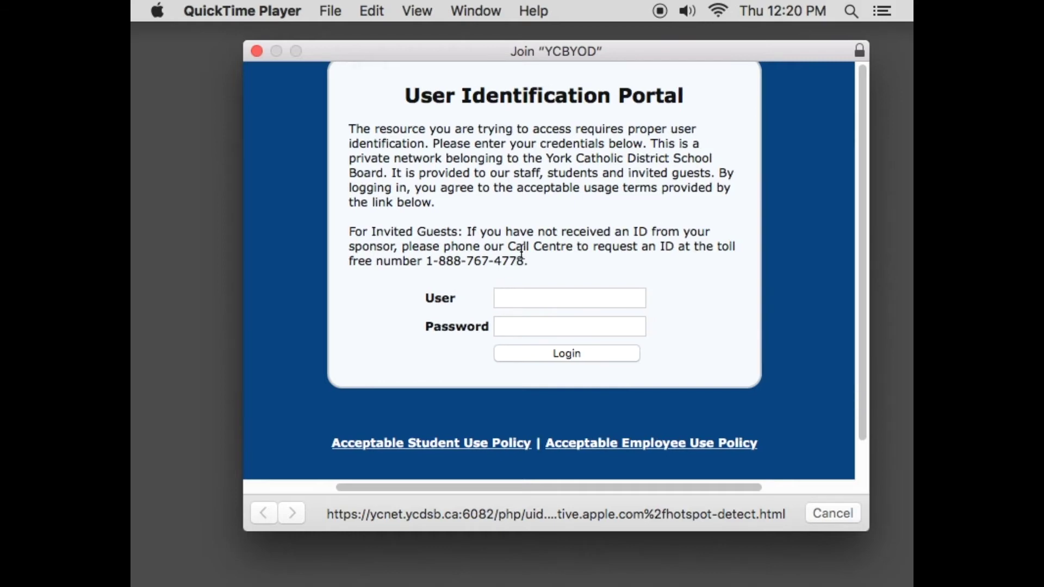
scroll(520, 252, "right", 3)
scroll(521, 253, "left", 5)
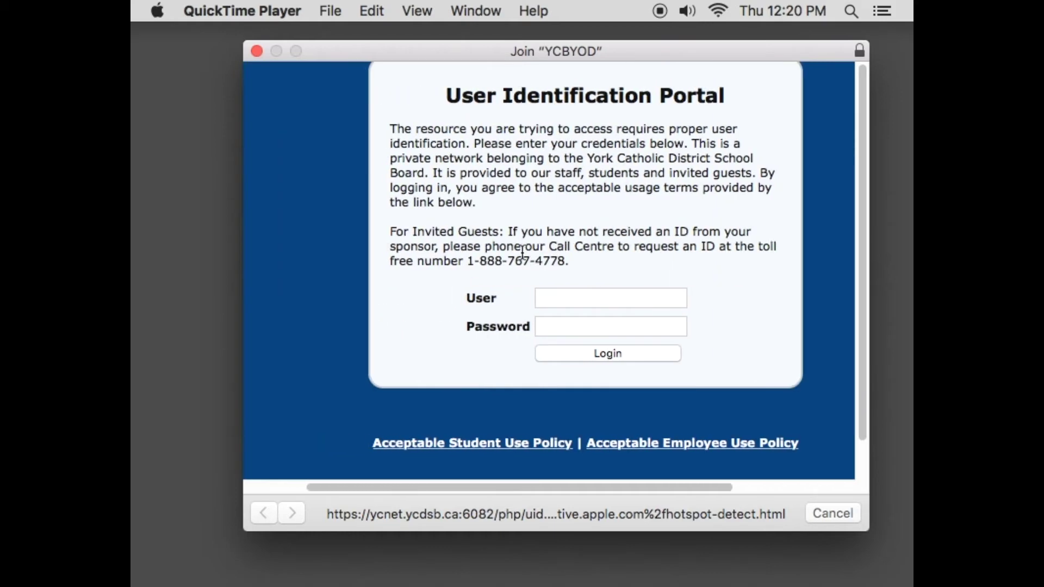
- Log in with the school account user name and password, then close the Success page
left_click(606, 299)
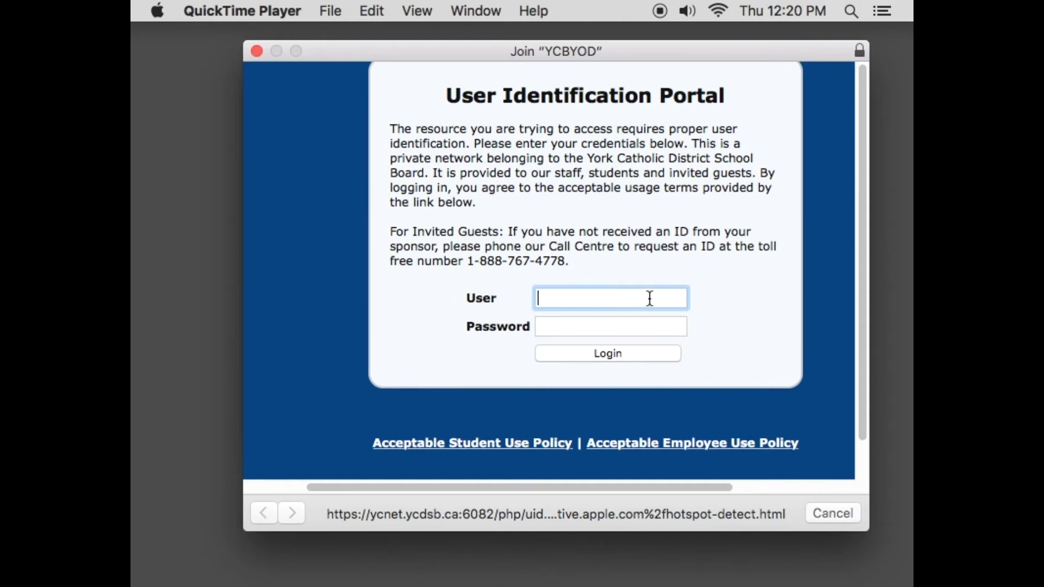
key("Tab")
type("•••••••••")
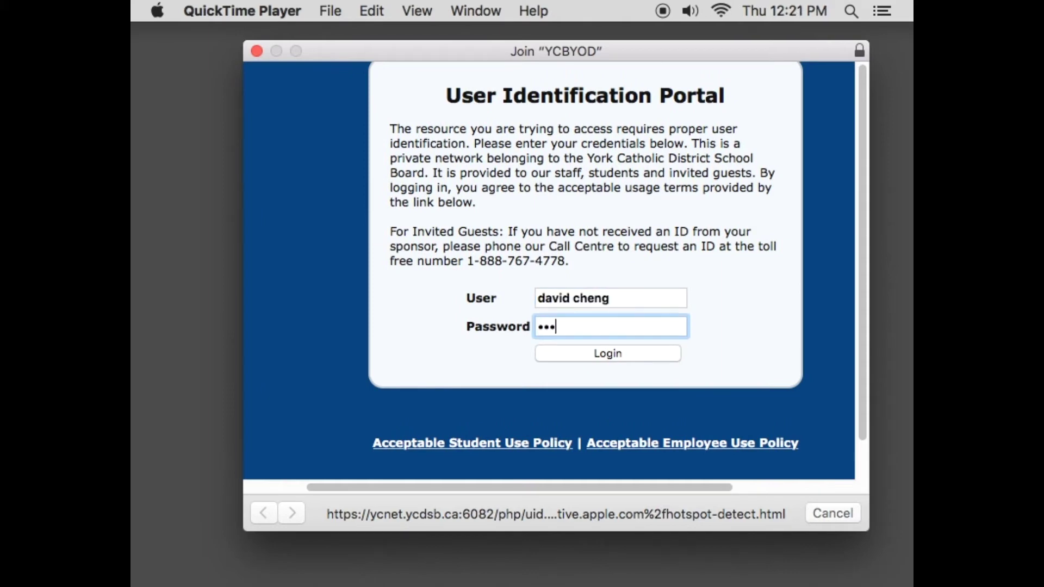
type("•••")
left_click(629, 353)
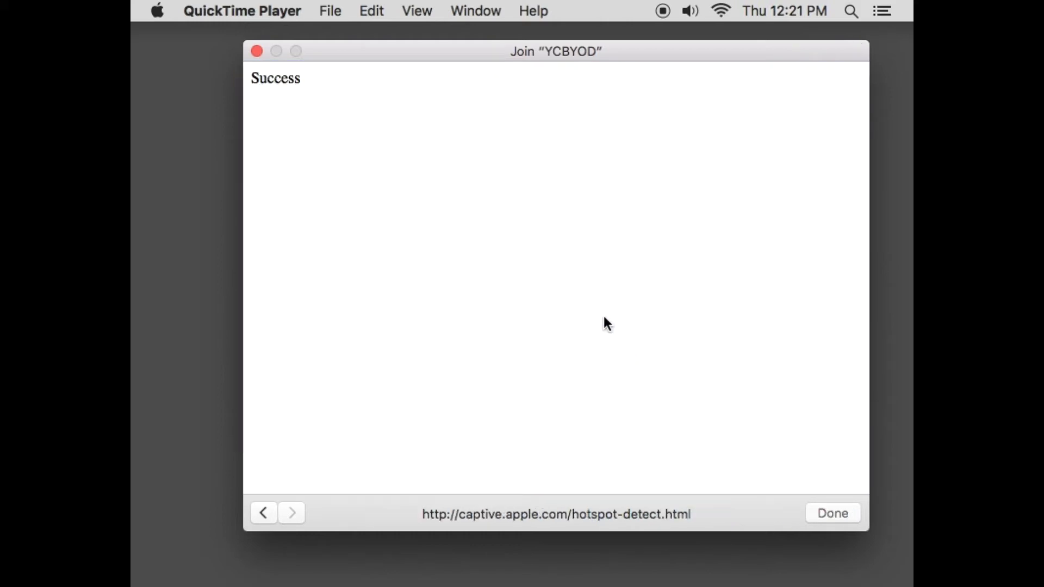
left_click(822, 514)
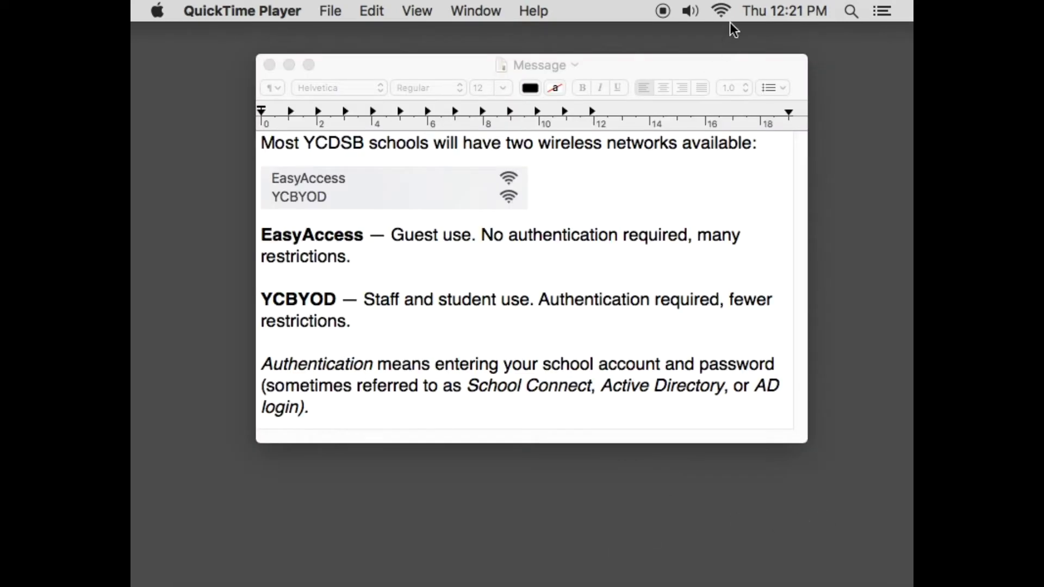
- Launch Chrome in a guest window and load neverssl.com, correcting the misspelled address
mouse_move(693, 585)
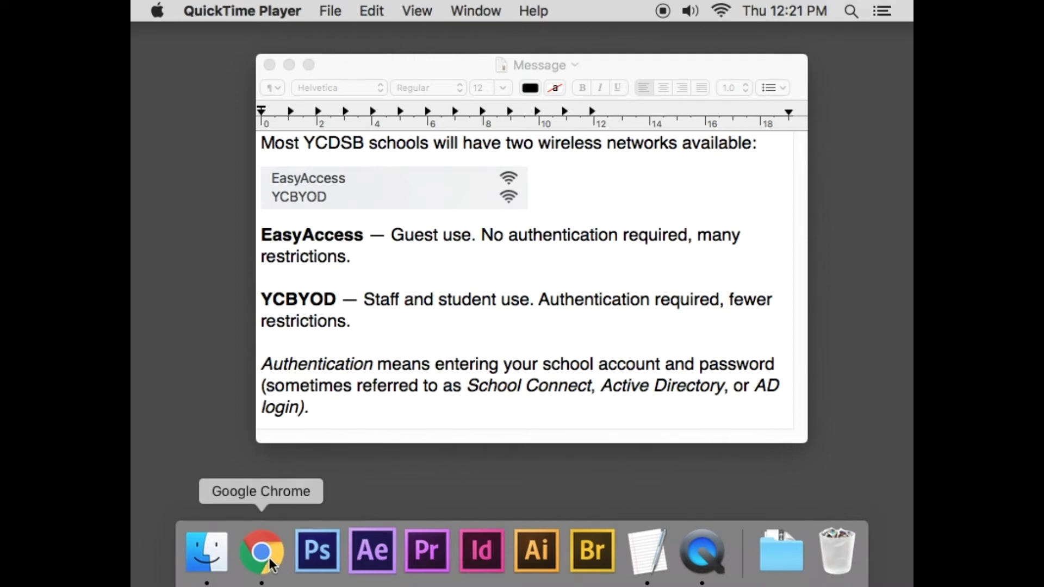
left_click(269, 562)
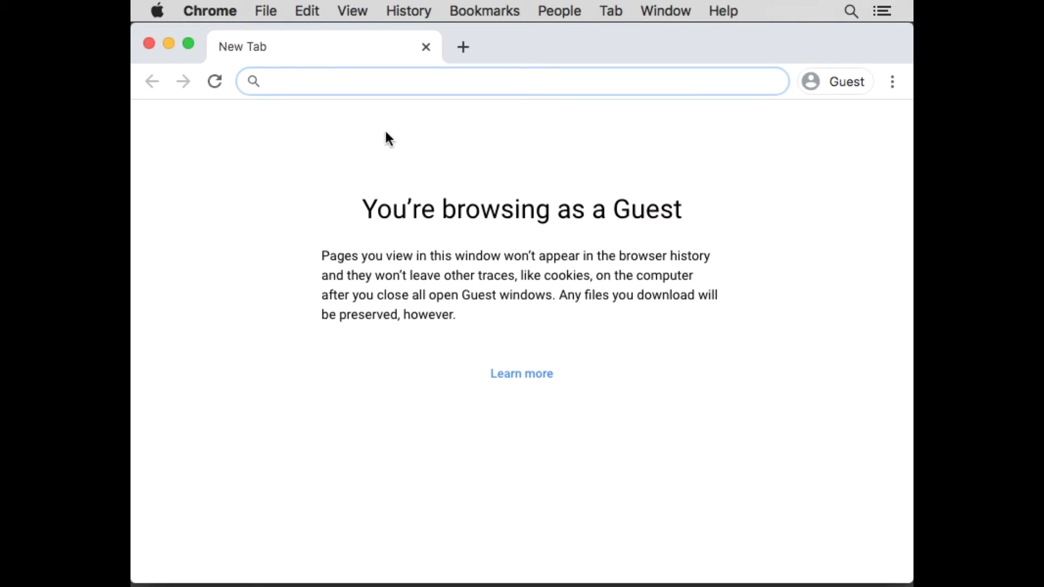
type("neversl")
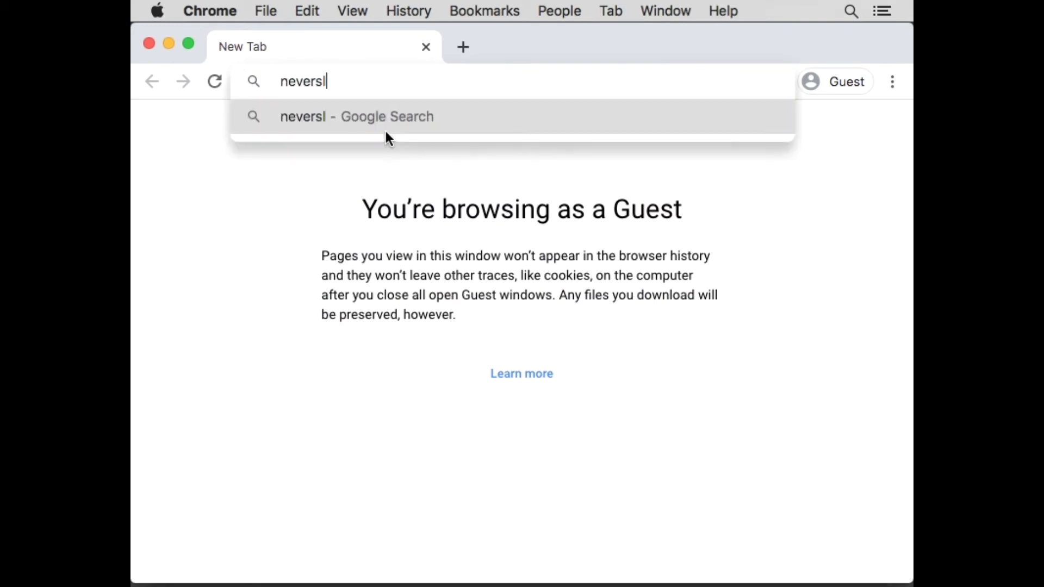
type("l.com")
key("super+a")
type("nevers")
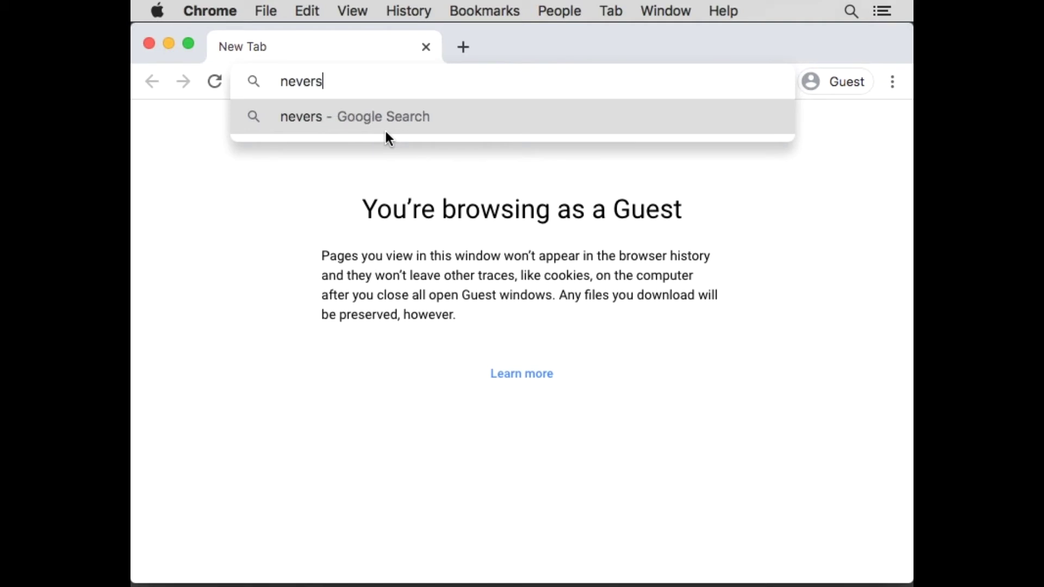
type("sl.com")
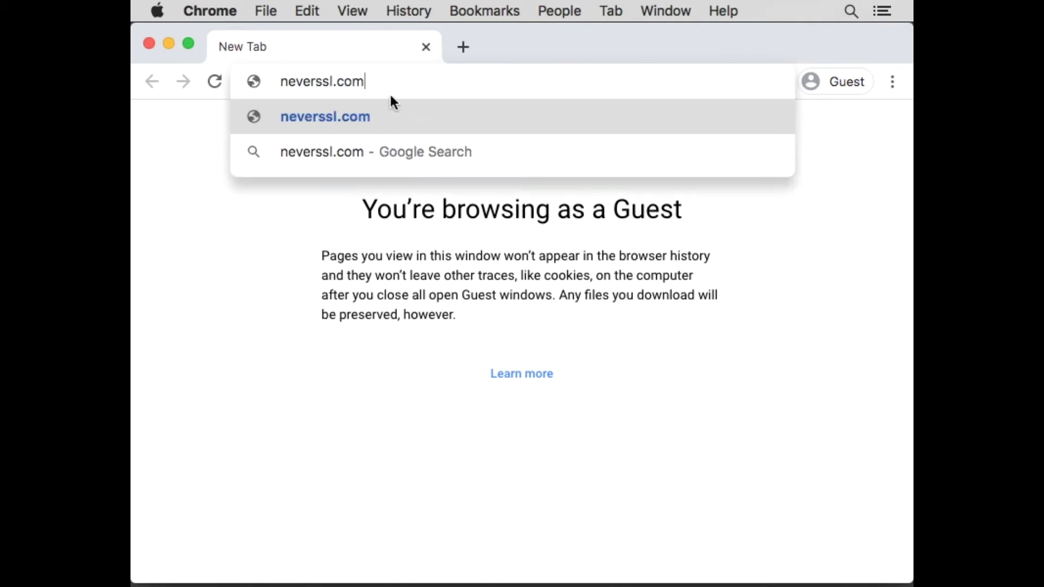
key("Return")
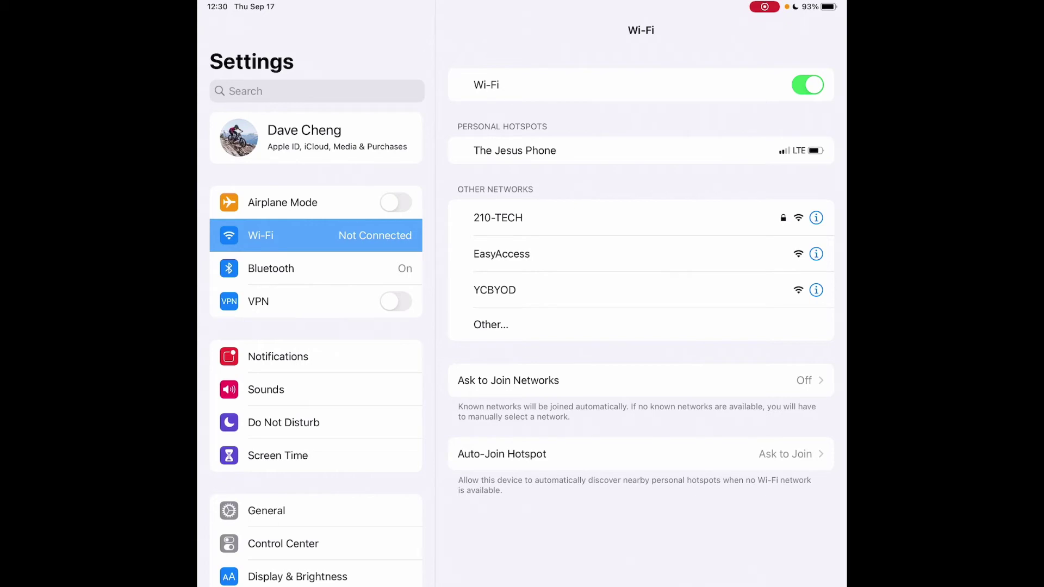
- Join YCBYOD on the iPad, retrying once, and dismiss the hotspot login error alert
left_click(494, 289)
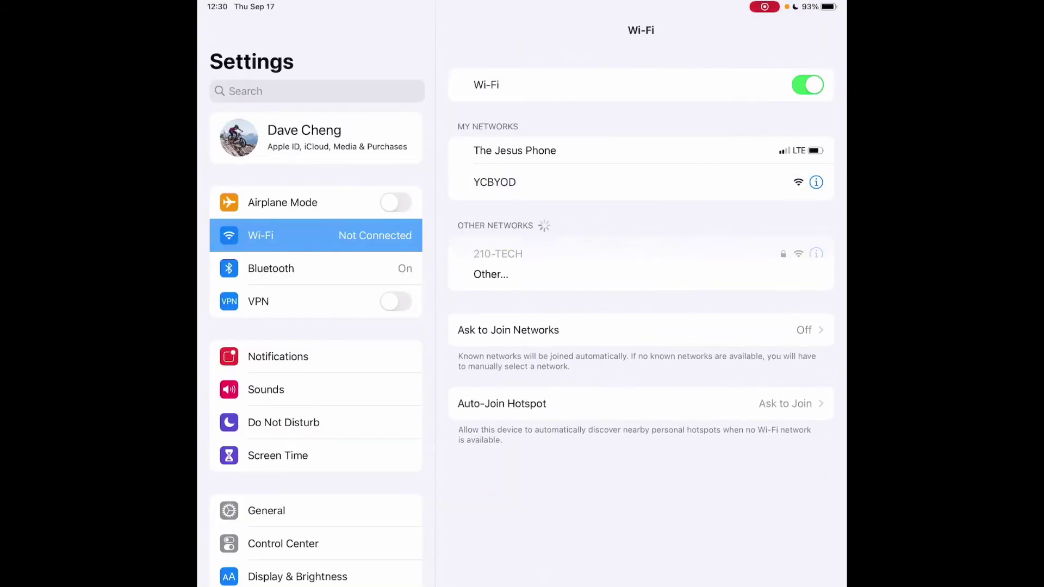
left_click(494, 182)
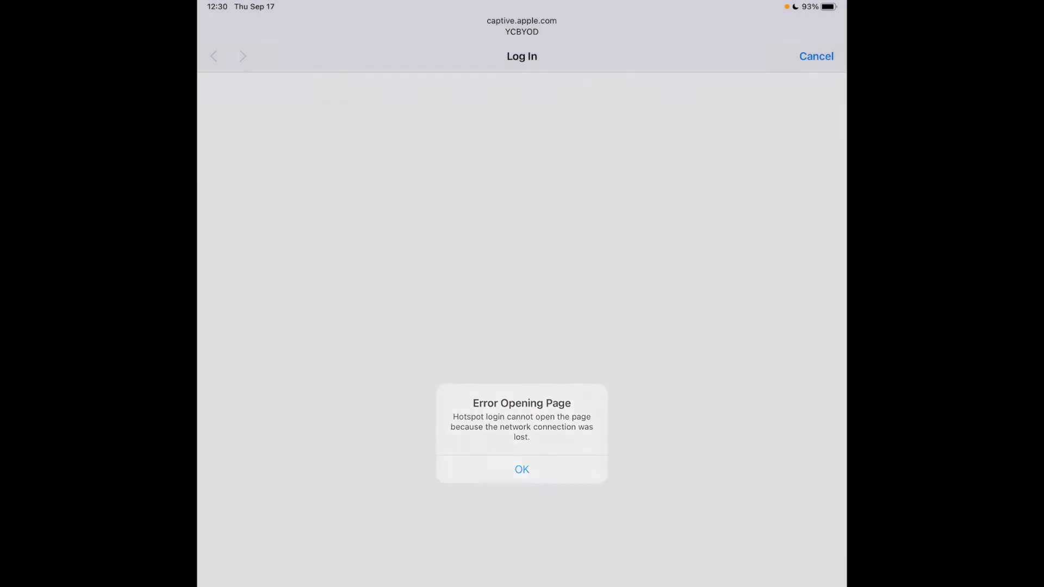
left_click(521, 469)
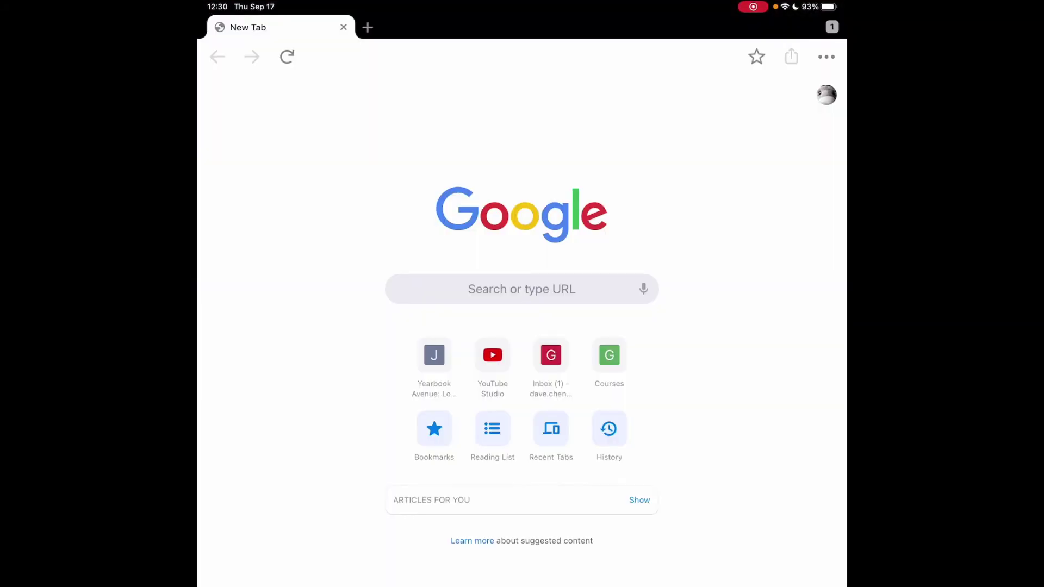
- Load neverssl.com in iPad Chrome and reload it to reach the school login portal
left_click(522, 288)
type("ne")
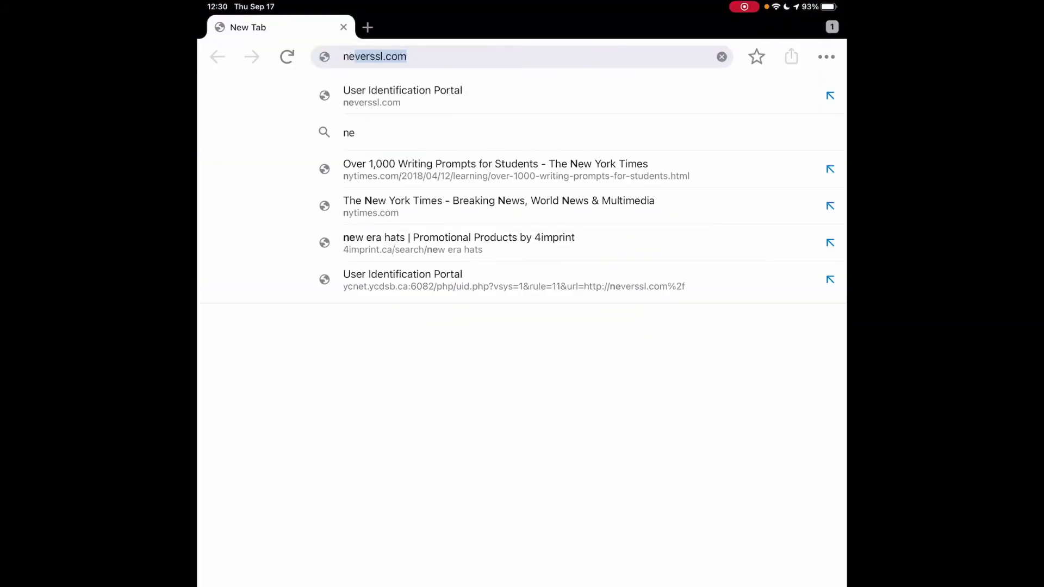
type("verssl")
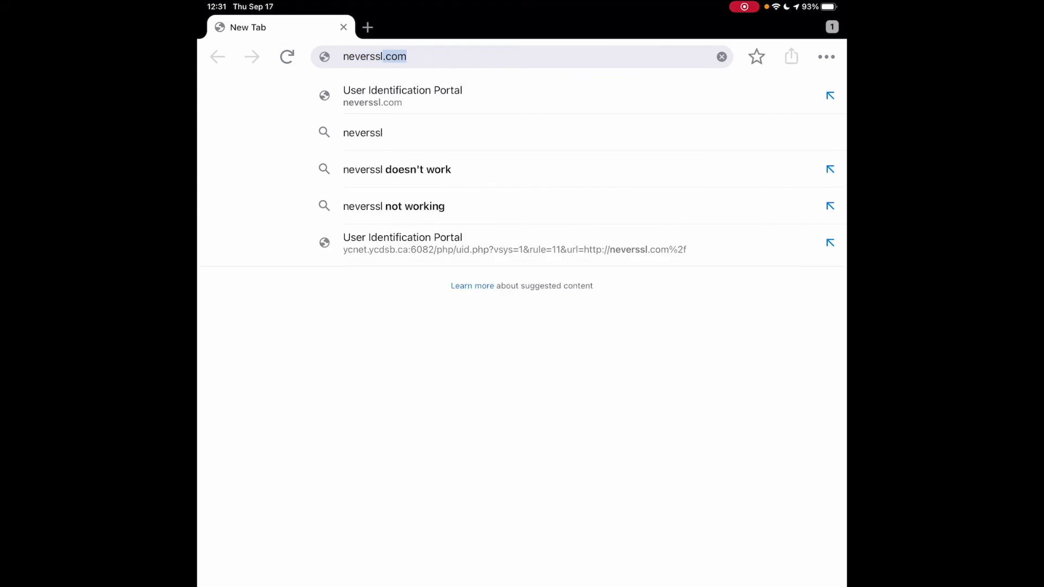
key("Right")
key("Return")
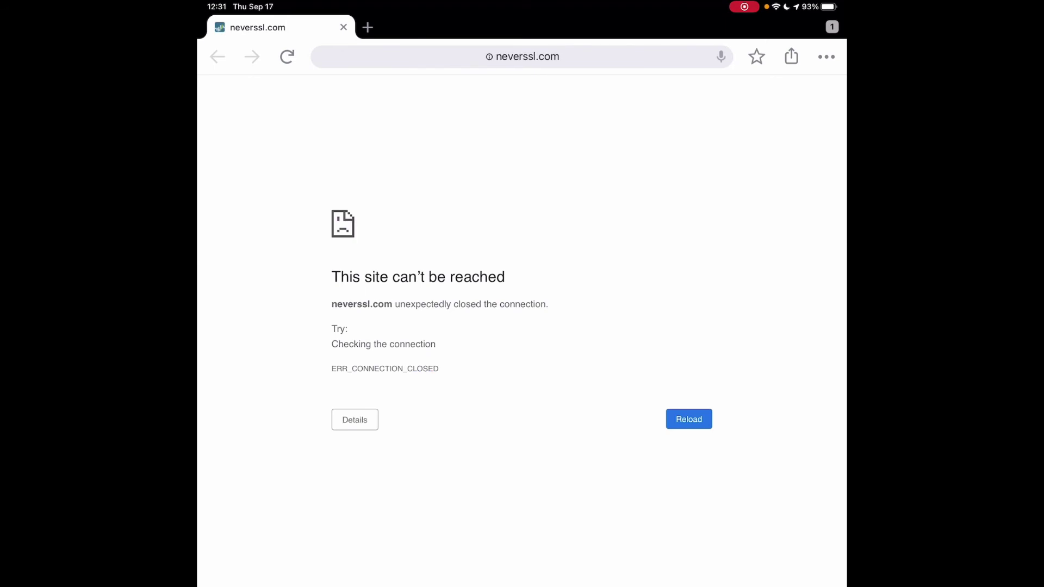
left_click(527, 57)
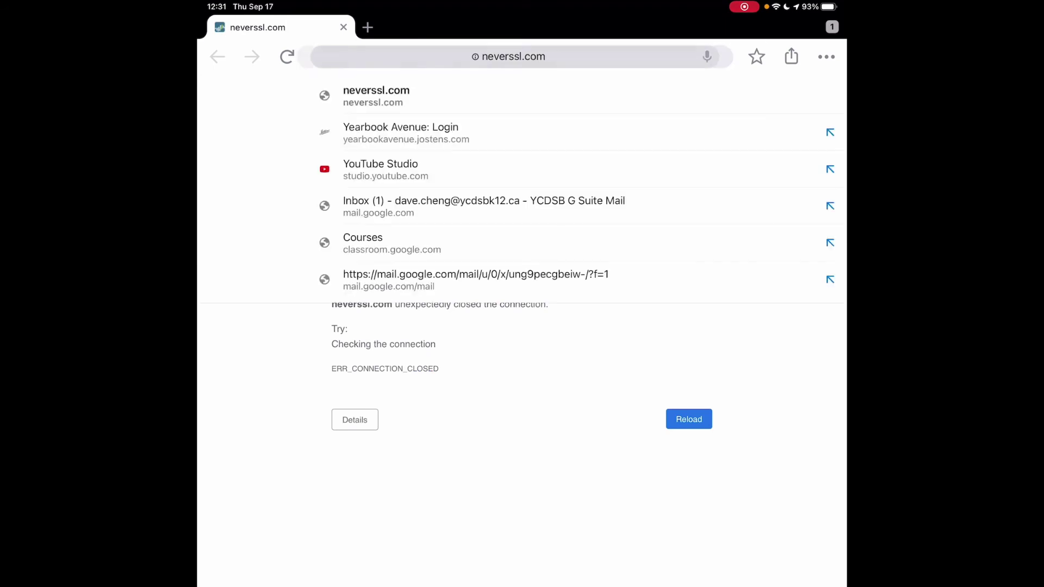
key("Return")
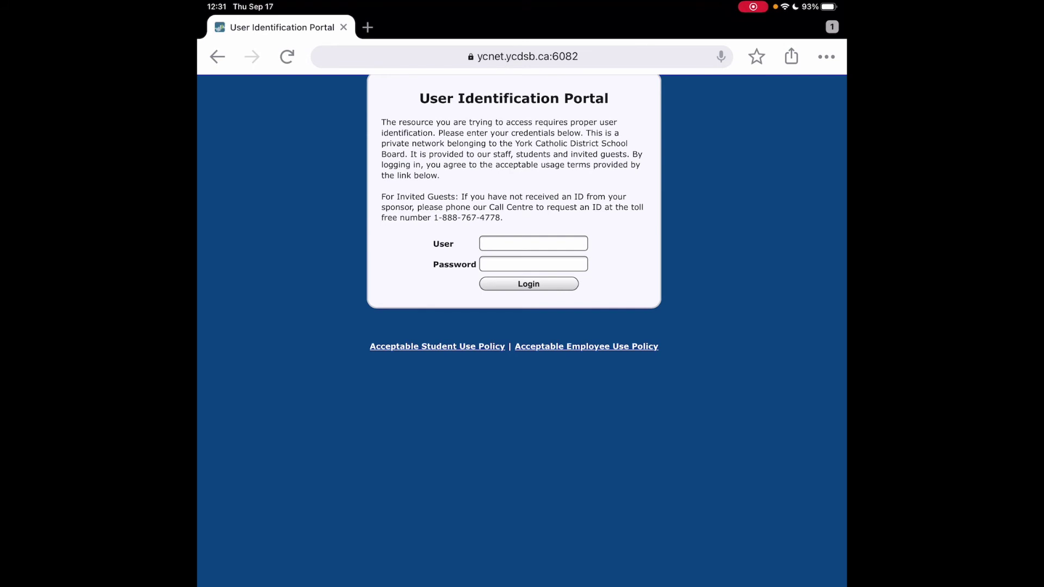
- Fill in the school account user name and password and submit the portal login
left_click(532, 243)
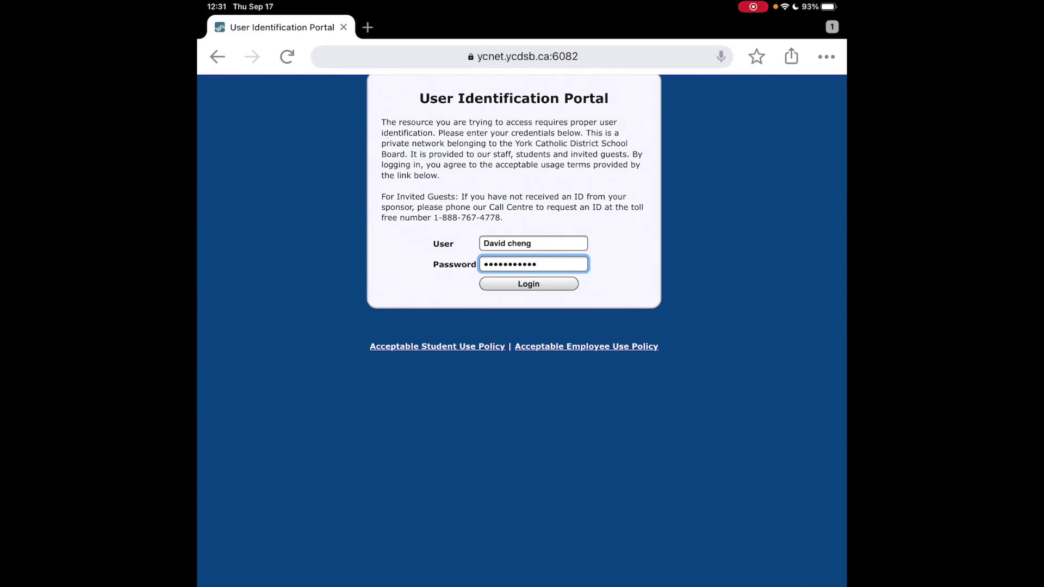
key("Return")
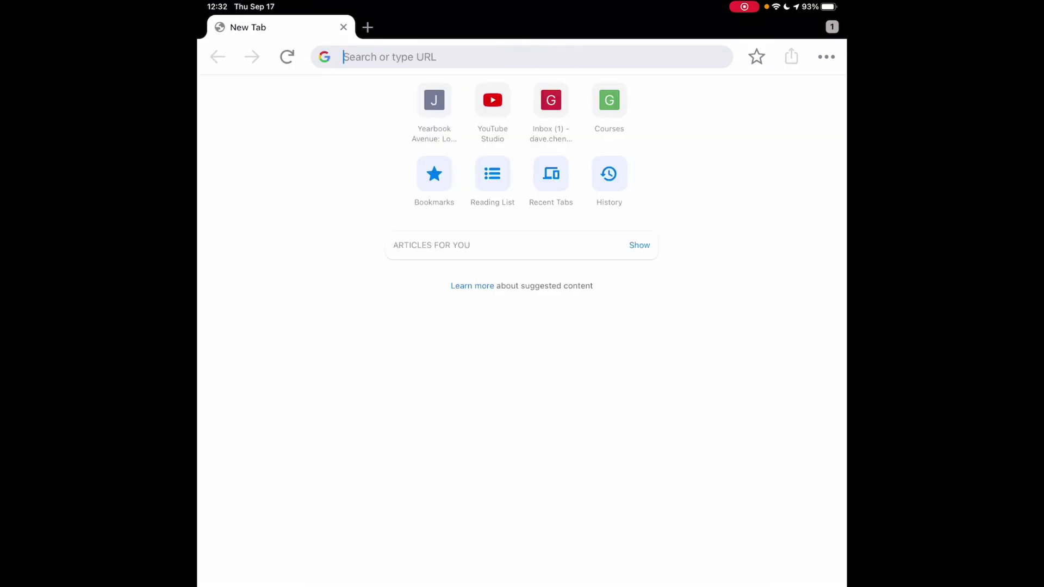
- Type 'never' in the new tab's address bar so it autocompletes to neverssl.com
type("never")
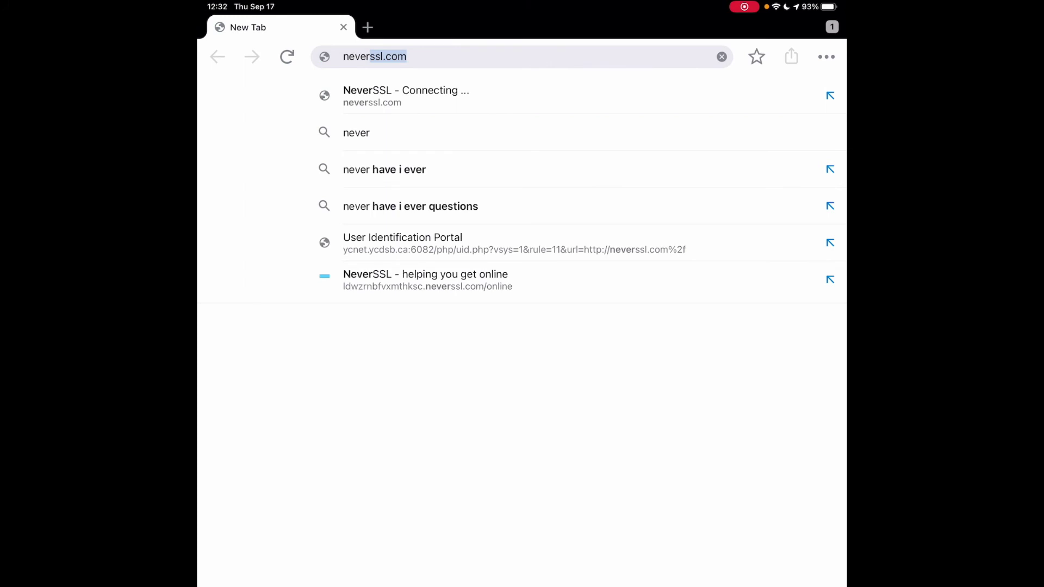